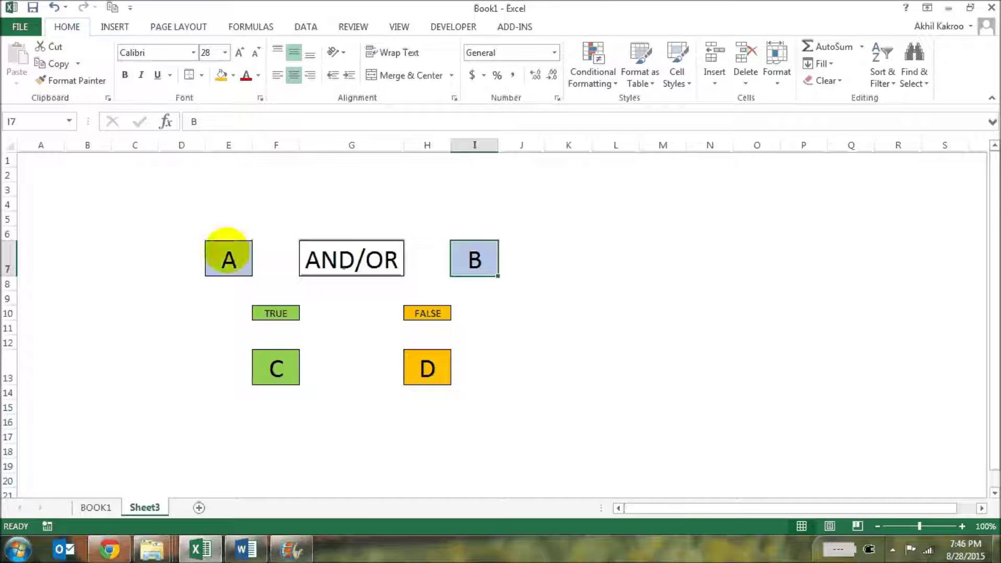
# Point out box A, box C (the TRUE outcome) and box D (the FALSE outcome) in the Sheet3 diagram
pyautogui.click(224, 253)
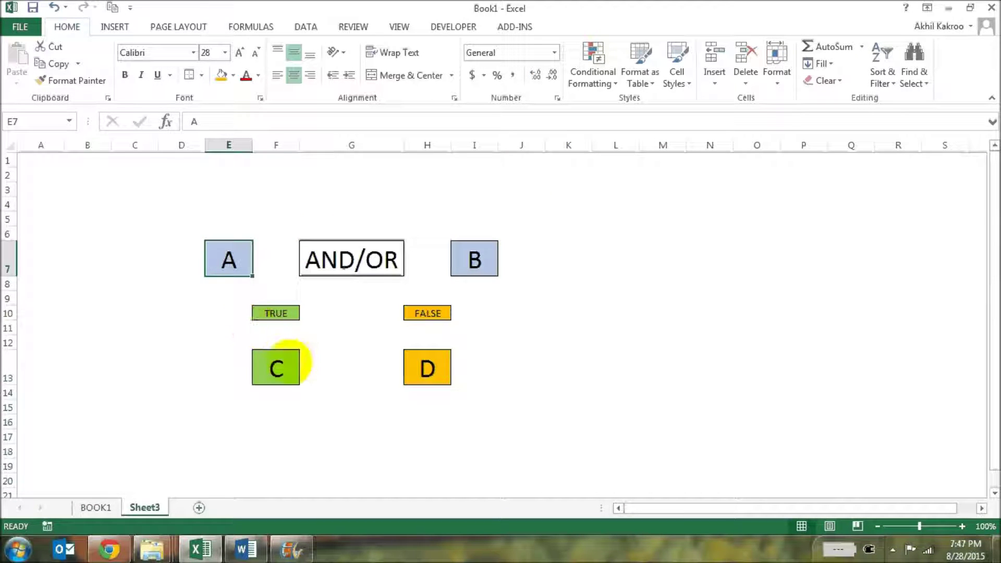
pyautogui.click(295, 359)
pyautogui.click(423, 381)
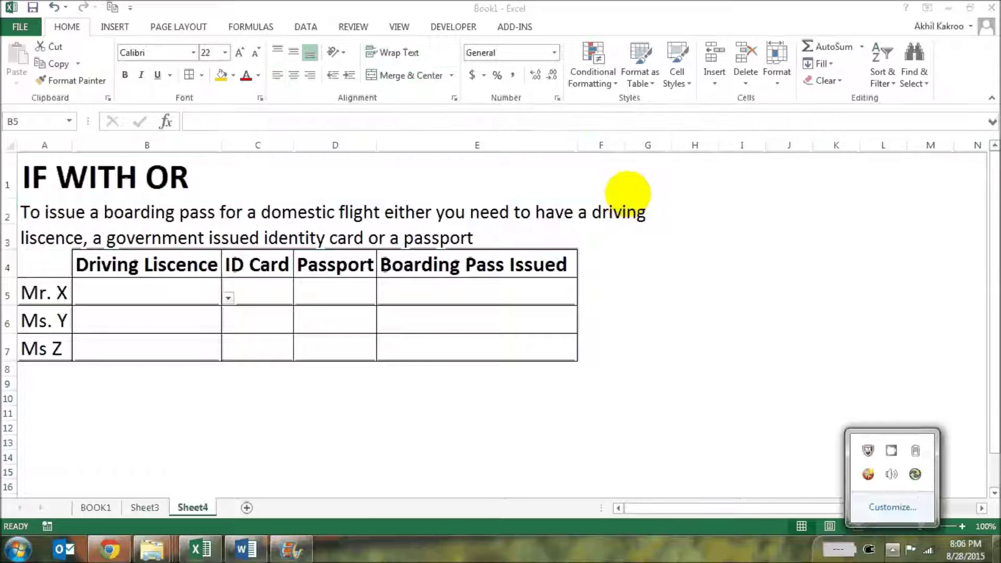
pyautogui.click(179, 298)
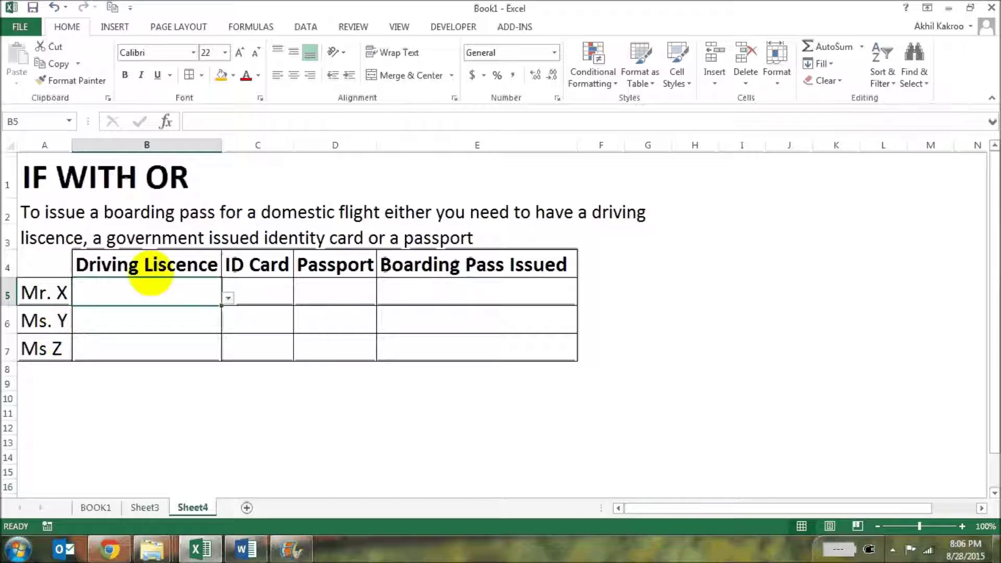
pyautogui.click(228, 298)
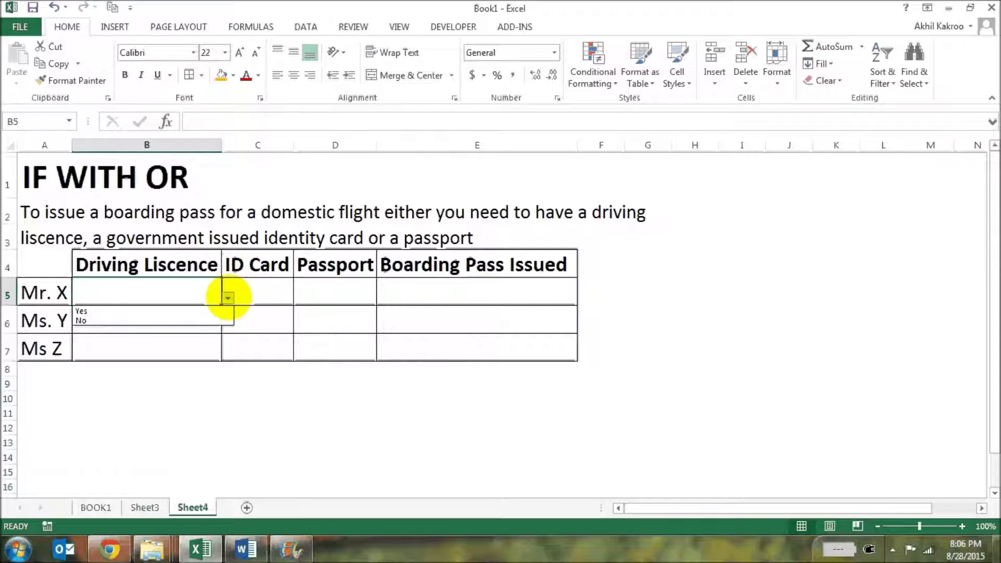
pyautogui.click(171, 310)
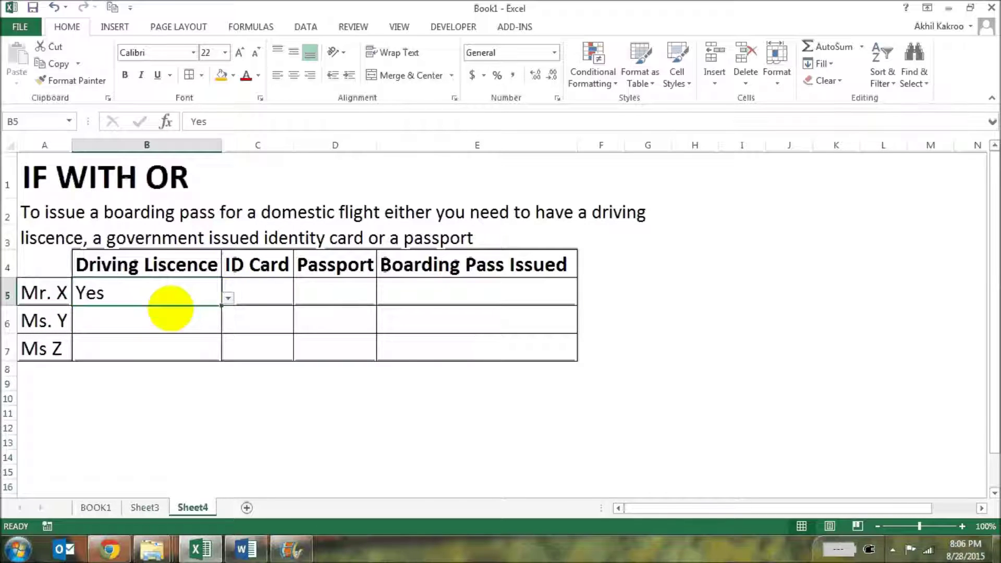
pyautogui.click(228, 298)
pyautogui.click(146, 319)
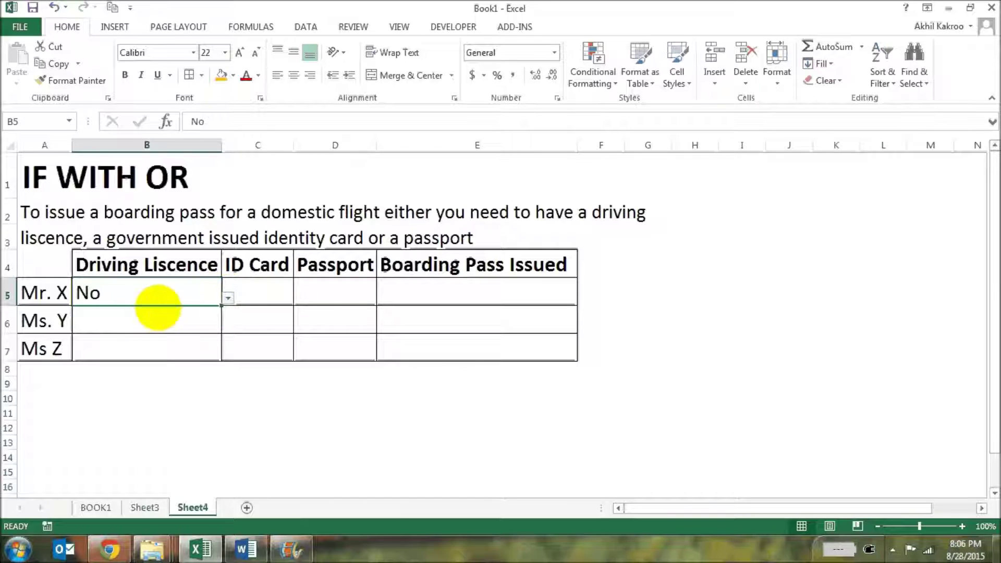
pyautogui.press('Delete')
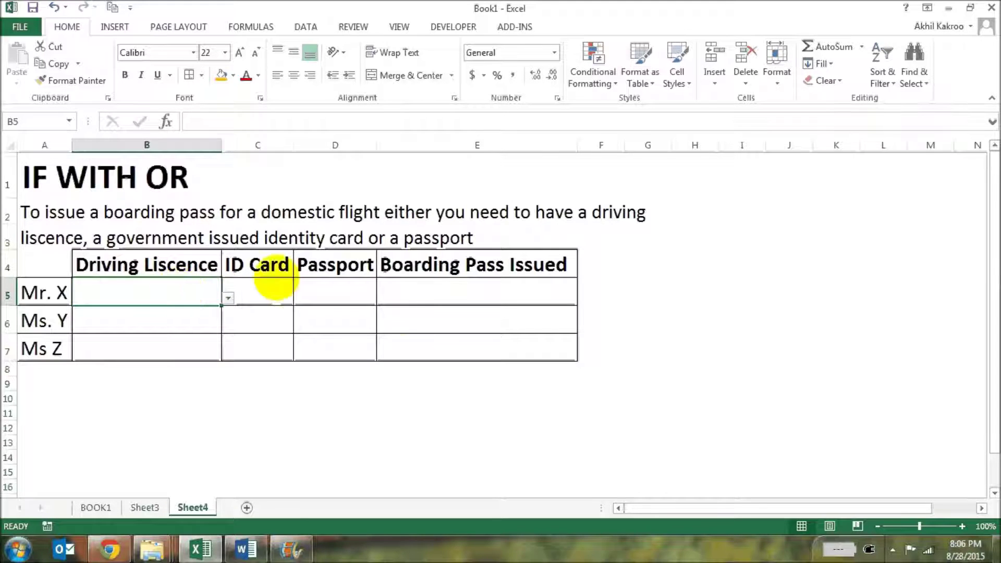
pyautogui.click(409, 294)
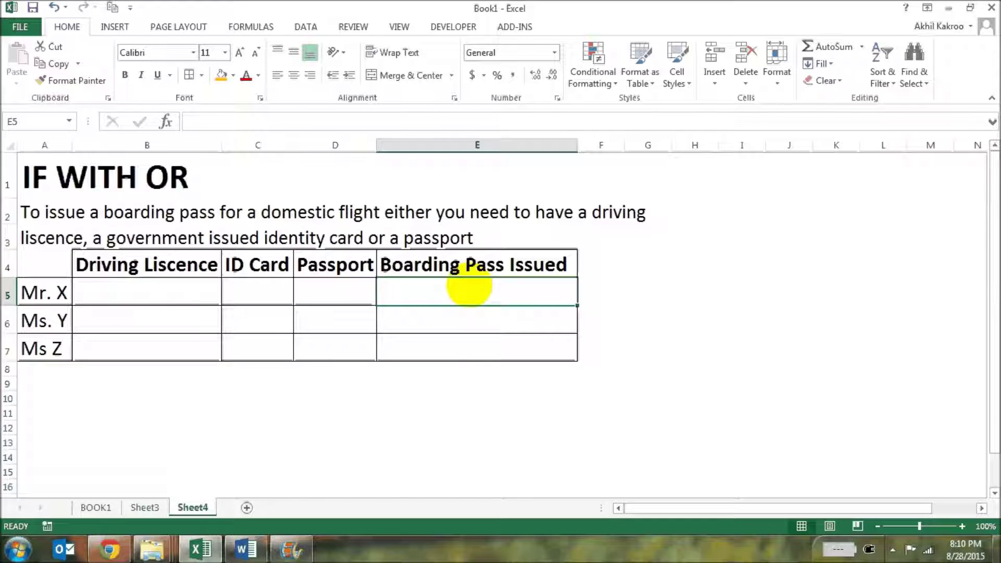
# In E5, build =if(or(B5="Yes",C5="Yes",D5="Yes") testing all three documents for Yes
pyautogui.write('=')
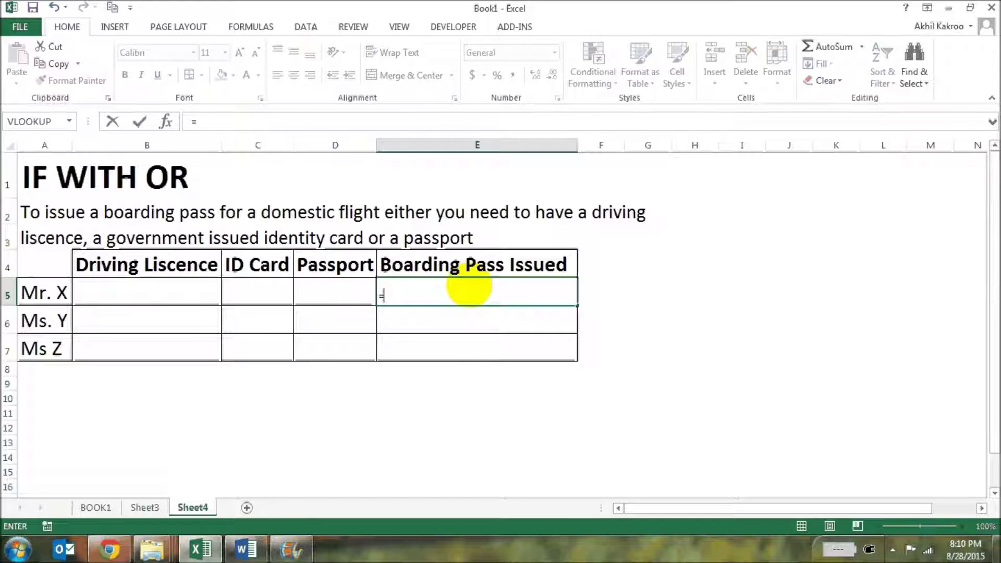
pyautogui.write('if')
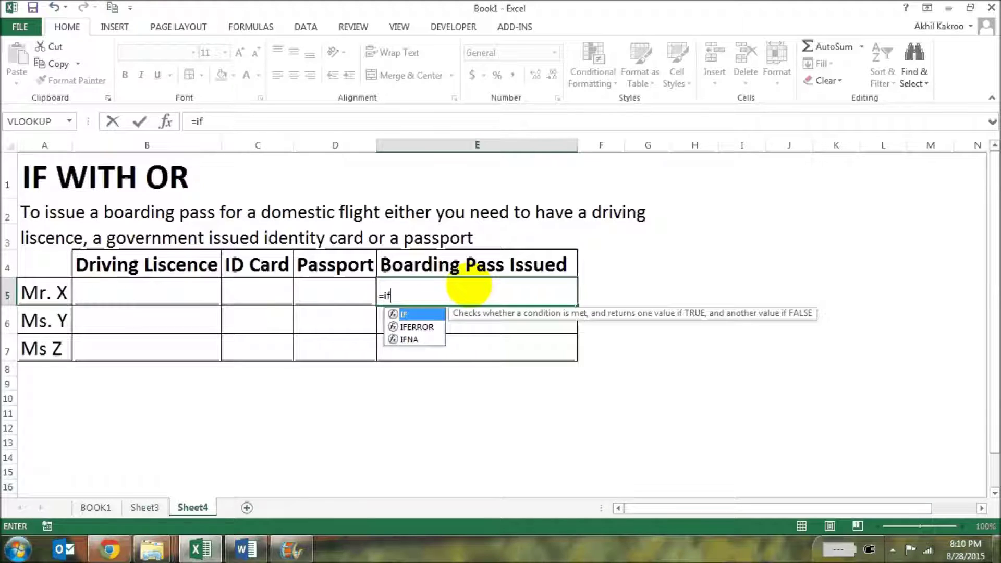
pyautogui.write('(')
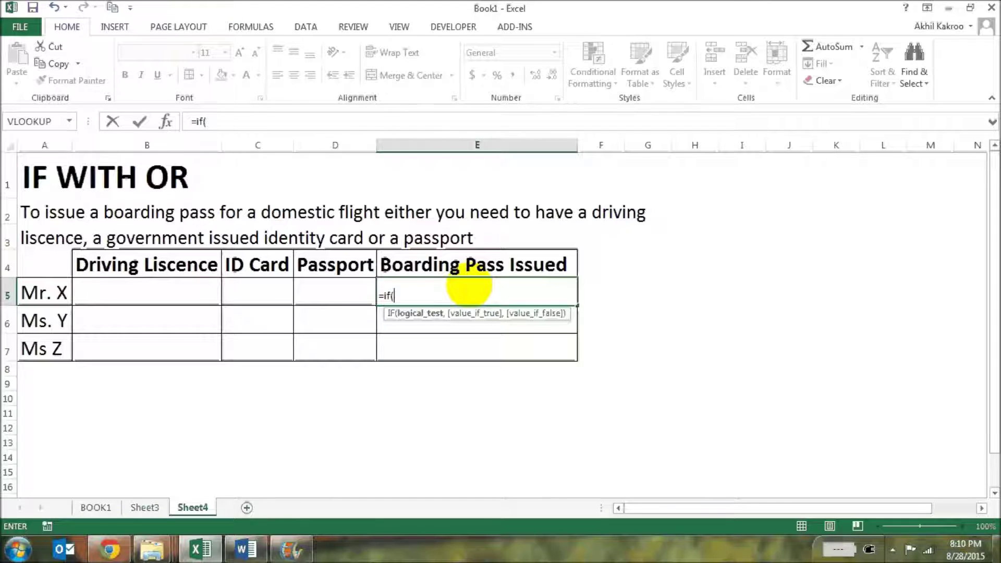
pyautogui.write('or')
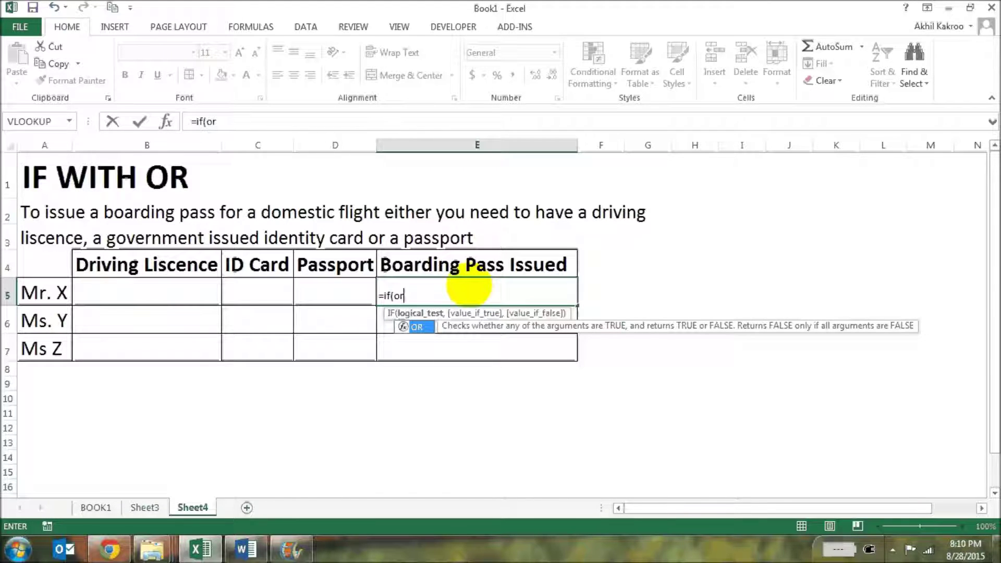
pyautogui.write('(')
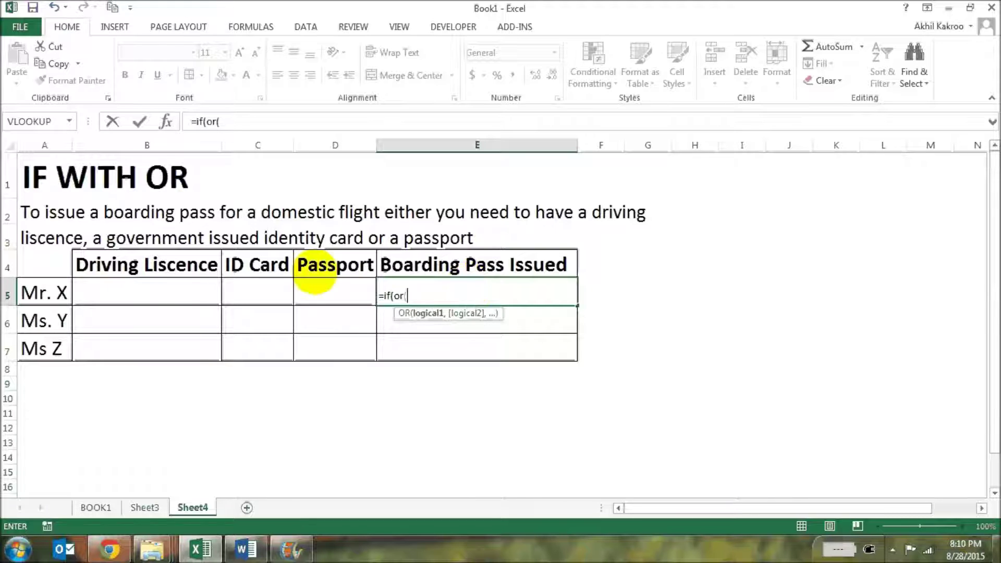
pyautogui.click(168, 284)
pyautogui.write('="Yes')
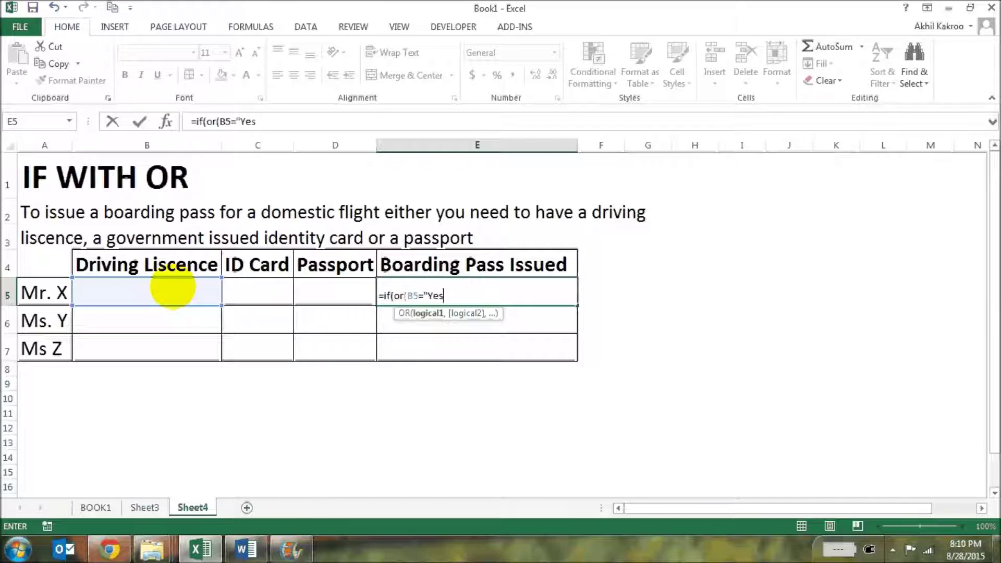
pyautogui.write('"')
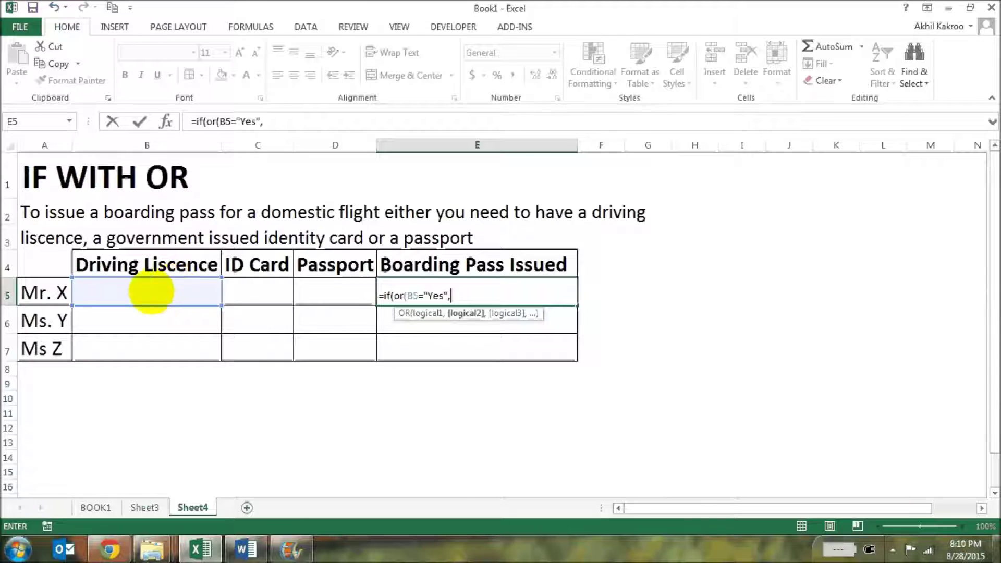
pyautogui.write(',')
pyautogui.click(233, 287)
pyautogui.write('="Yes')
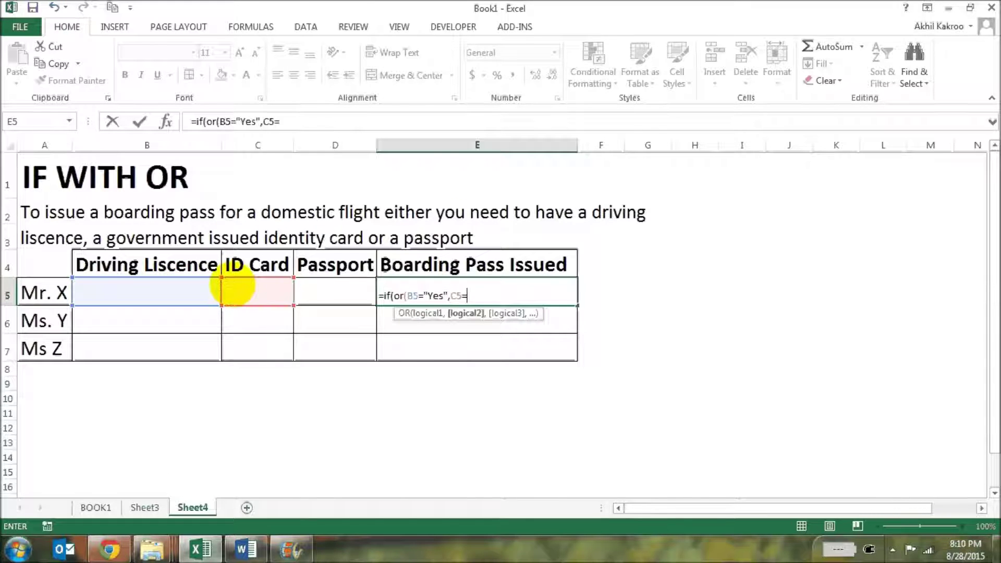
pyautogui.write('",')
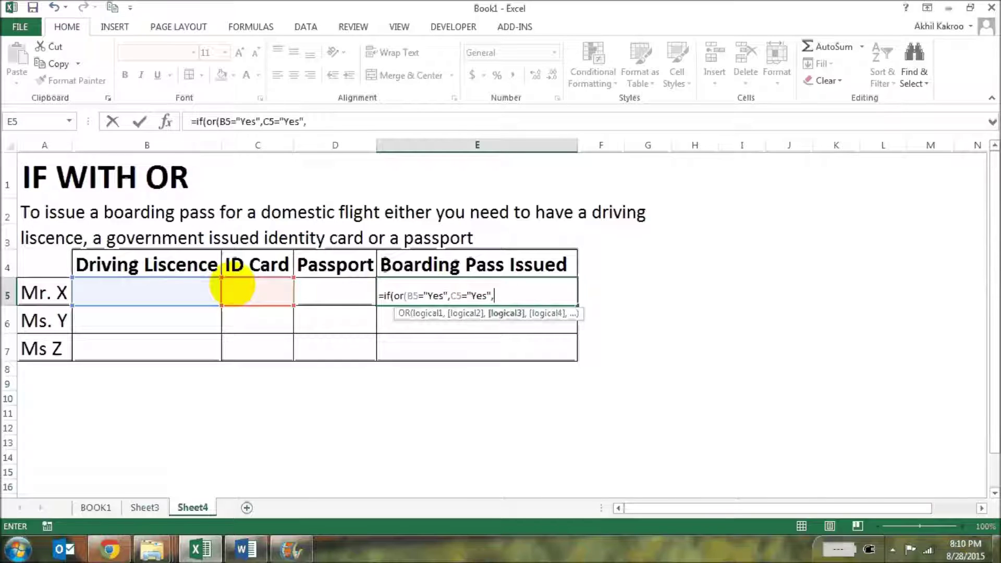
pyautogui.click(329, 289)
pyautogui.write('="Yes")')
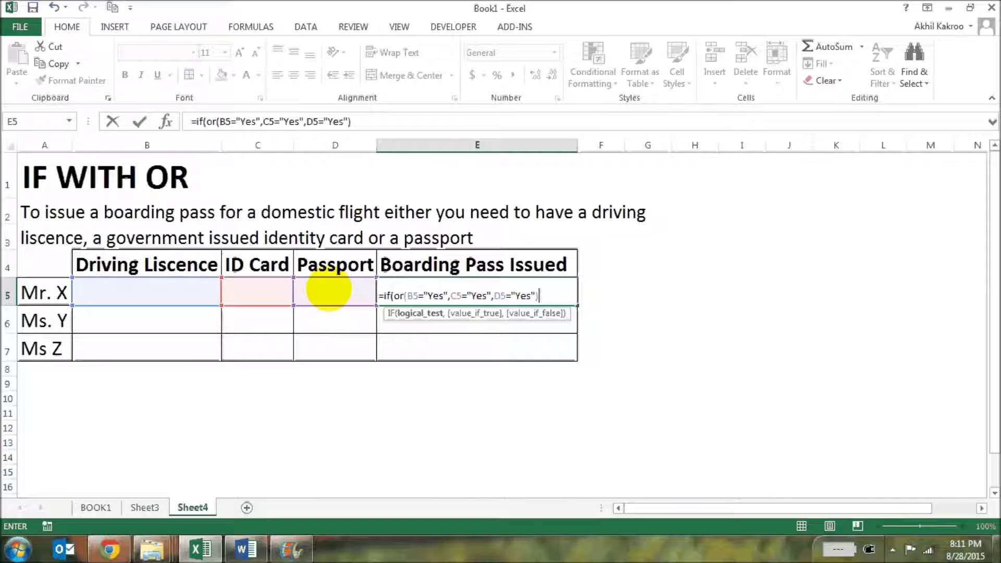
# Complete E5 as =IF(OR(B5="Yes",C5="Yes",D5="Yes"),"Yes","No") and enter it
pyautogui.click(363, 121)
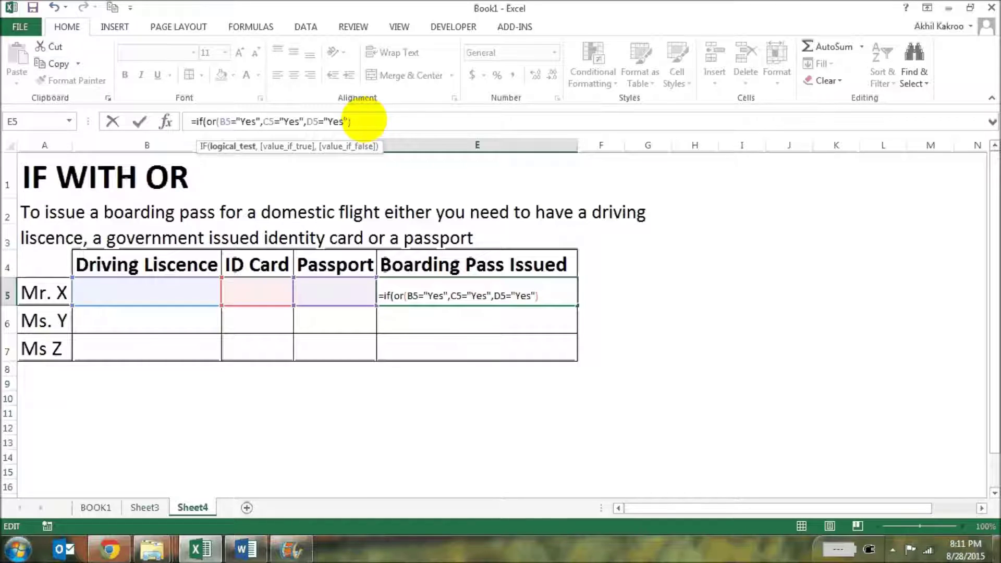
pyautogui.write(',')
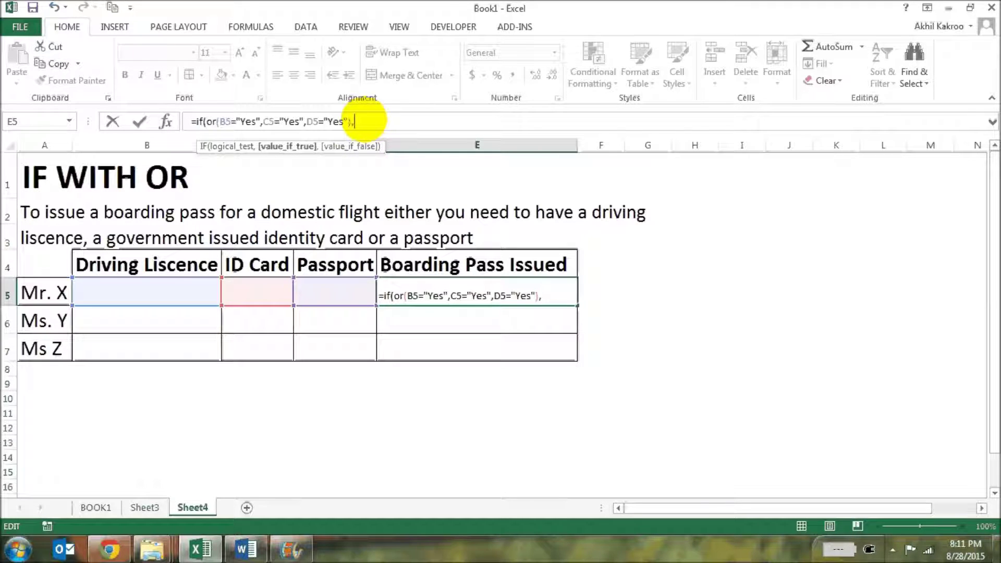
pyautogui.write('"Yes",')
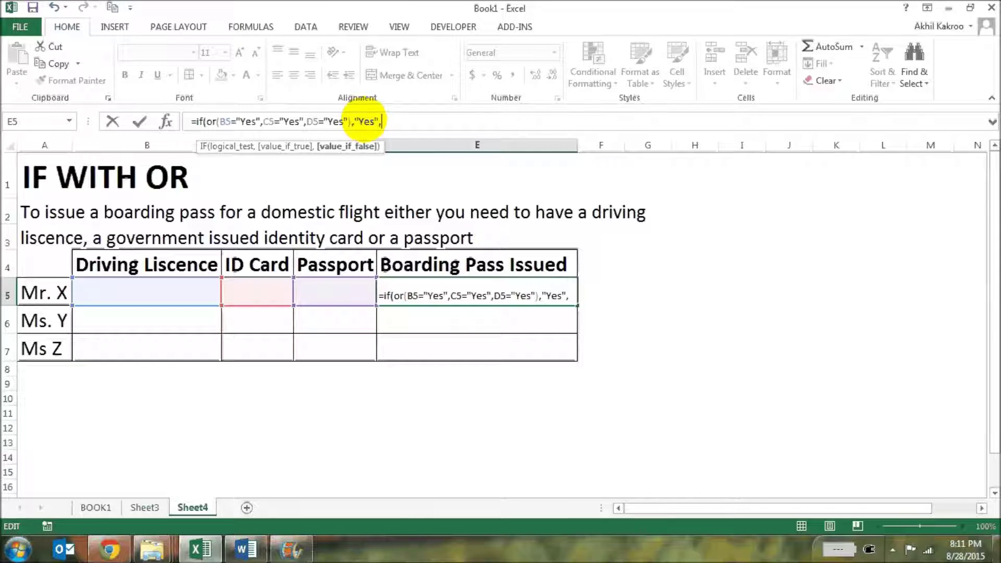
pyautogui.write('"No"')
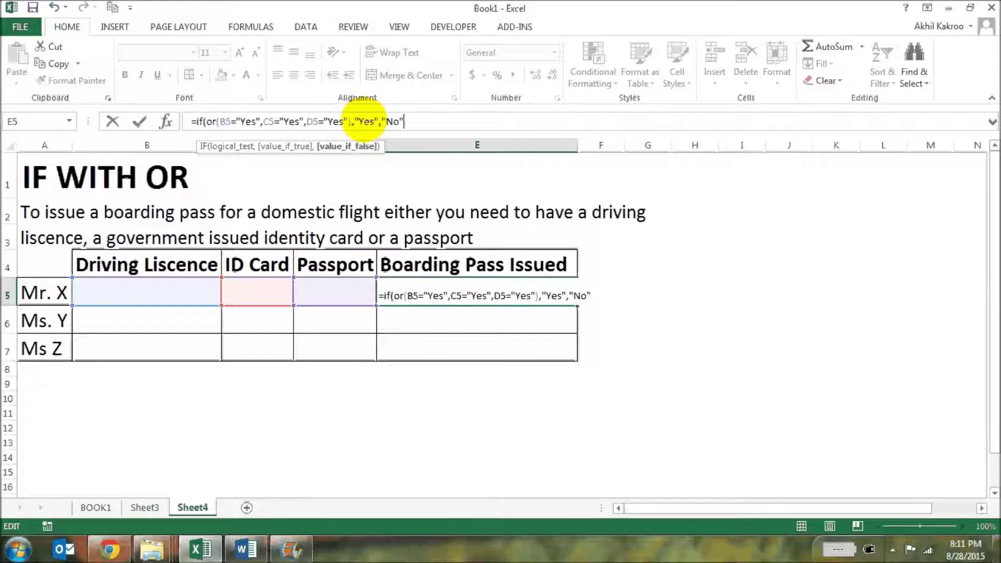
pyautogui.write(')')
pyautogui.press('Return')
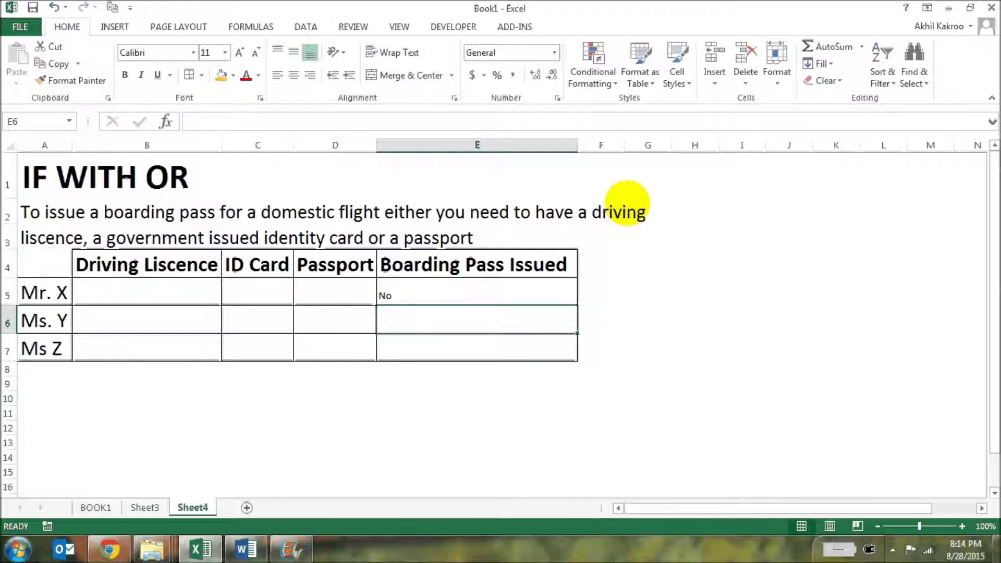
# Fill the E5 formula down into E6 and E7, then return to the E4 header
pyautogui.hotkey('ctrl', 'd')
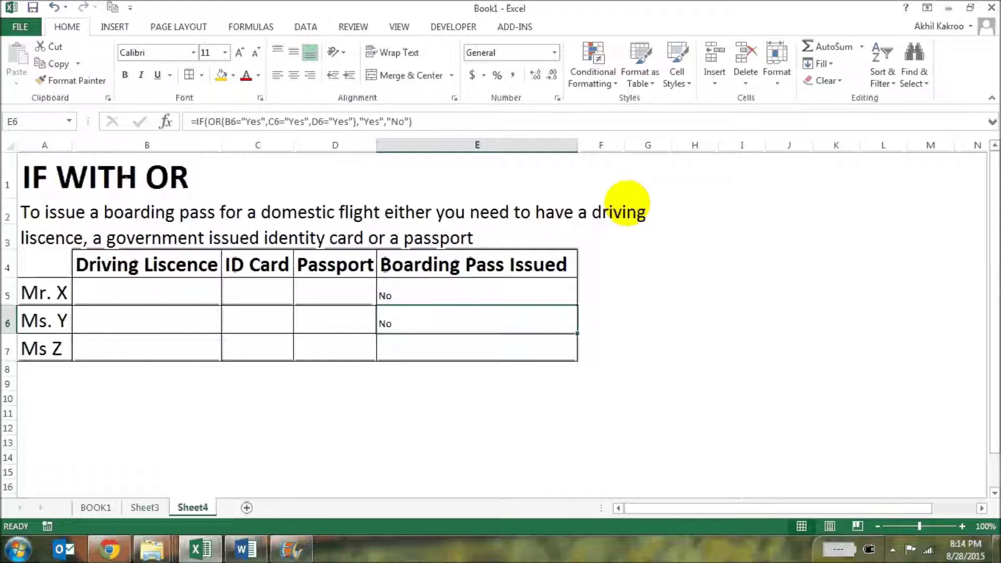
pyautogui.press('Down')
pyautogui.hotkey('ctrl', 'd')
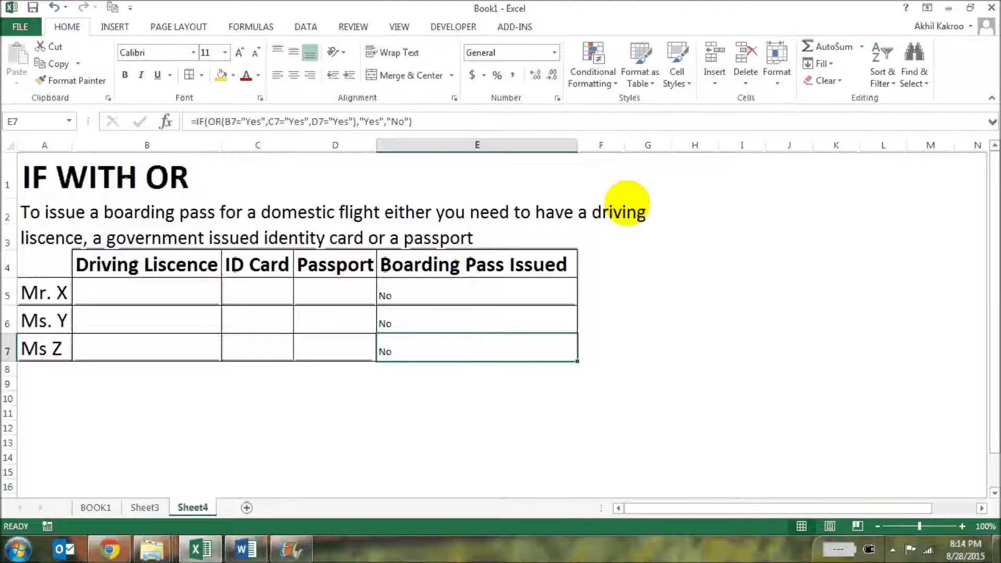
pyautogui.press('Up')
pyautogui.press('Up')
pyautogui.press('Up')
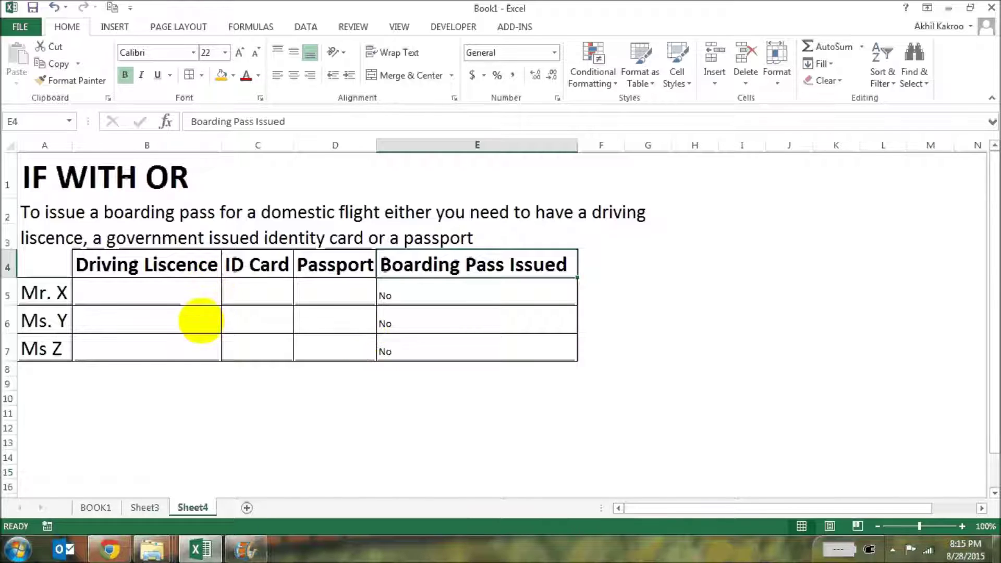
# Set Ms. Y's driving licence (B6), Mr. X's passport (D5) and Ms Z's ID card (C7) to Yes
pyautogui.click(198, 321)
pyautogui.click(228, 325)
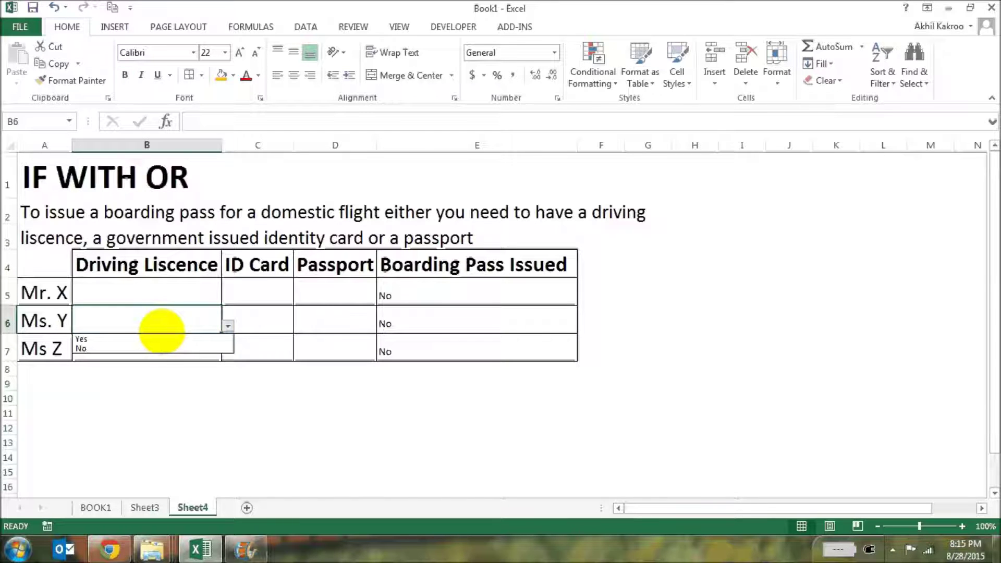
pyautogui.click(161, 336)
pyautogui.click(334, 291)
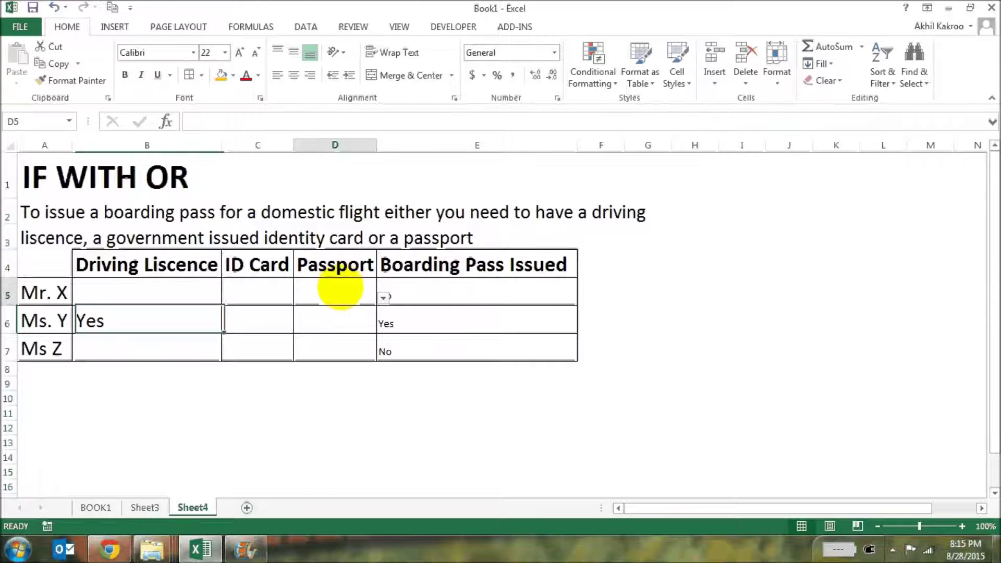
pyautogui.click(383, 297)
pyautogui.click(306, 311)
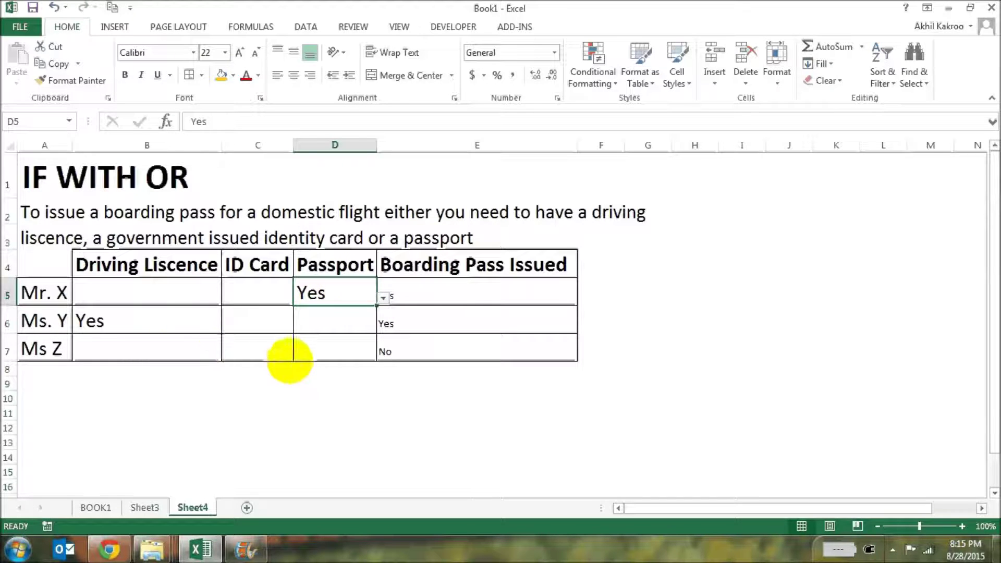
pyautogui.click(286, 357)
pyautogui.click(301, 355)
pyautogui.click(252, 367)
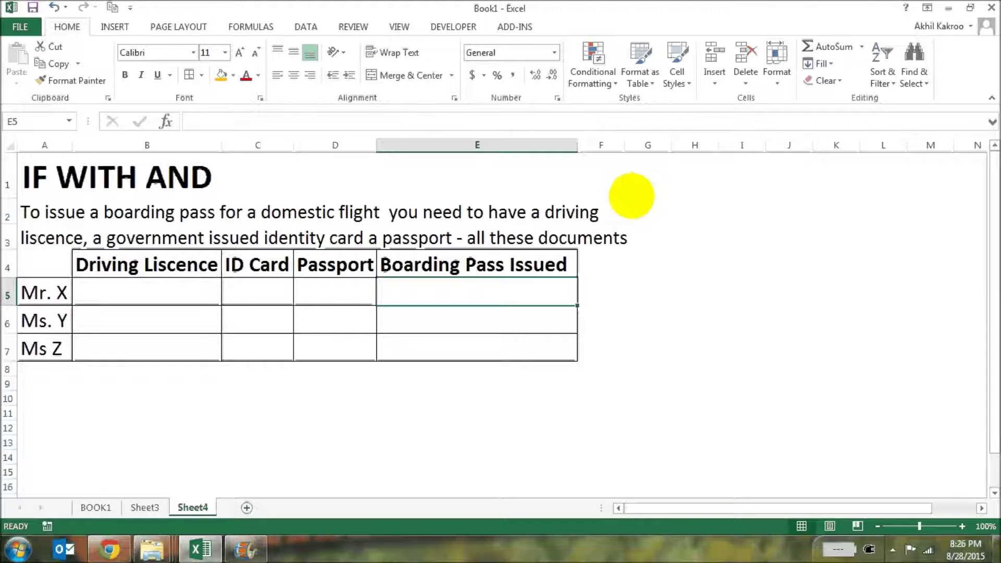
# In E5, type =if(and(B5="Yes",C5="Yes",D5="Yes"), fixing the mistyped Yes
pyautogui.write('=')
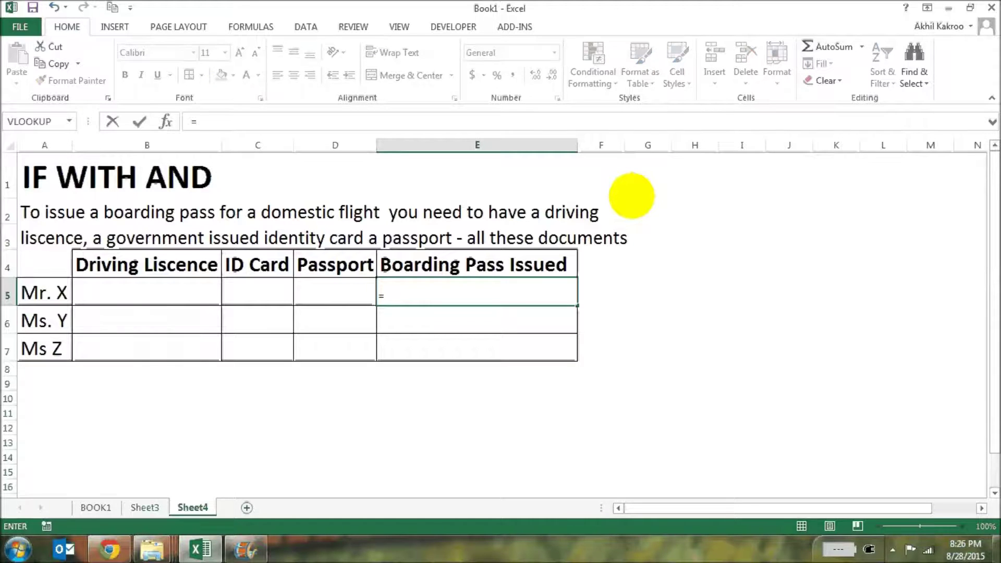
pyautogui.write('if(')
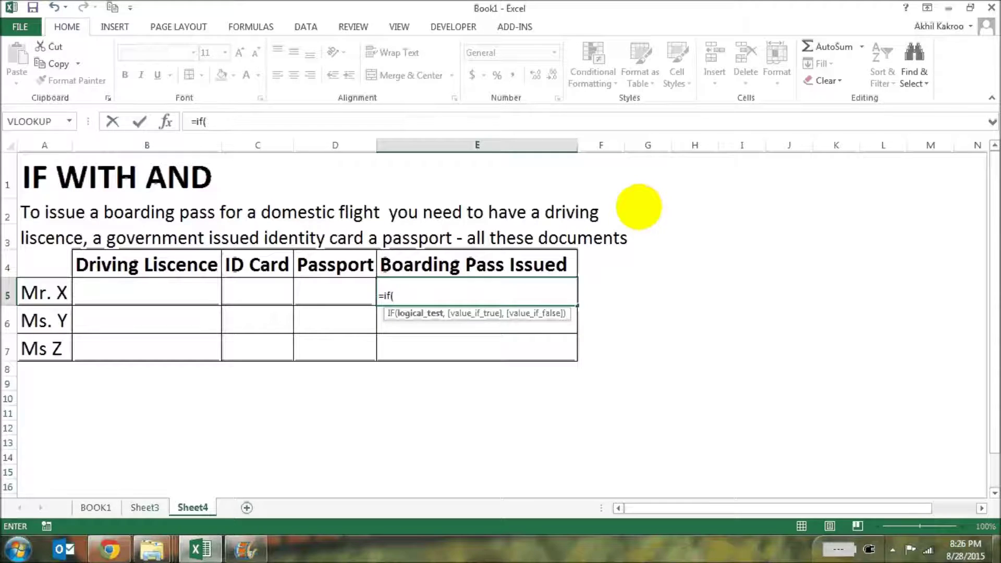
pyautogui.write('and(')
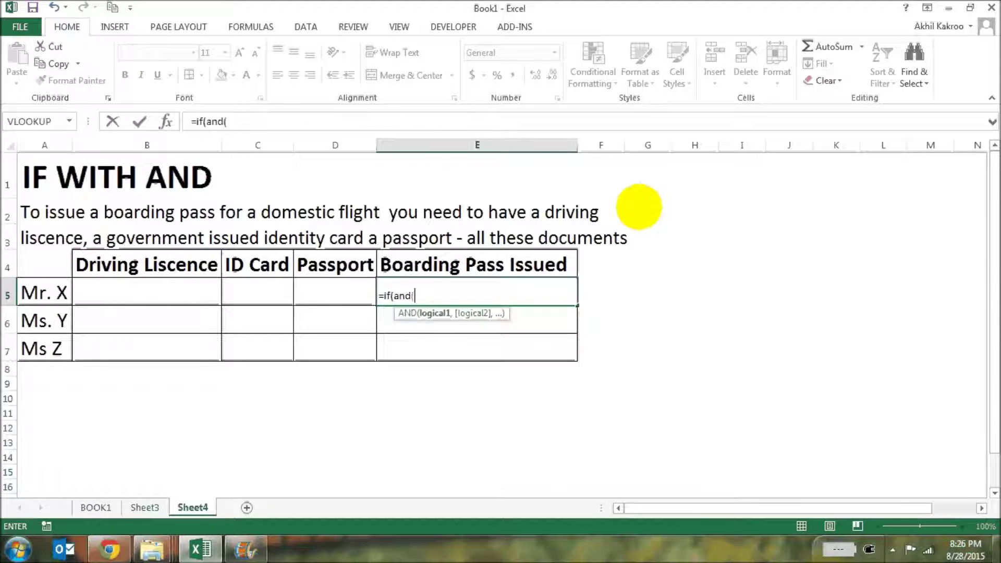
pyautogui.click(145, 298)
pyautogui.write('="')
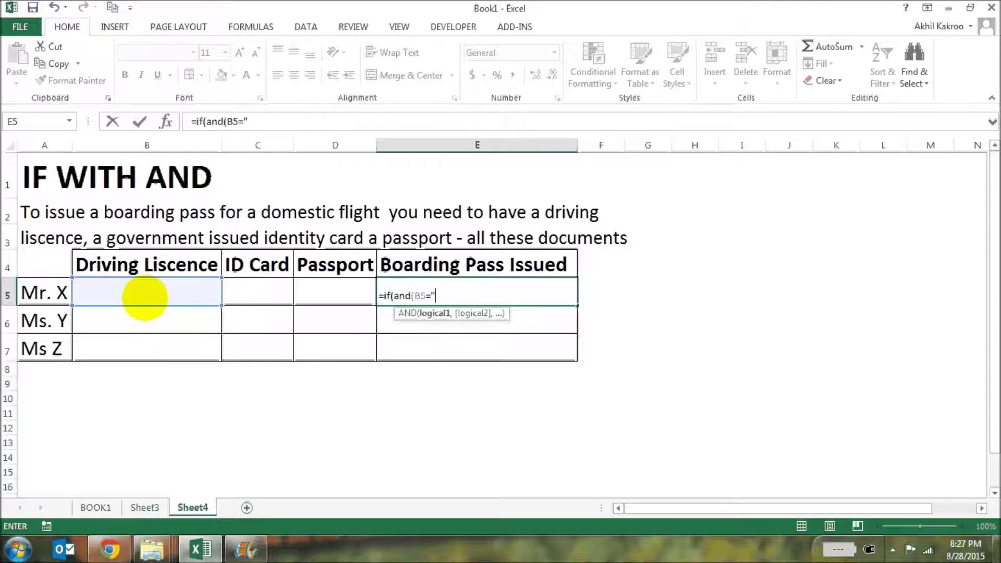
pyautogui.write('Yes",')
pyautogui.click(266, 290)
pyautogui.write('="Yes"')
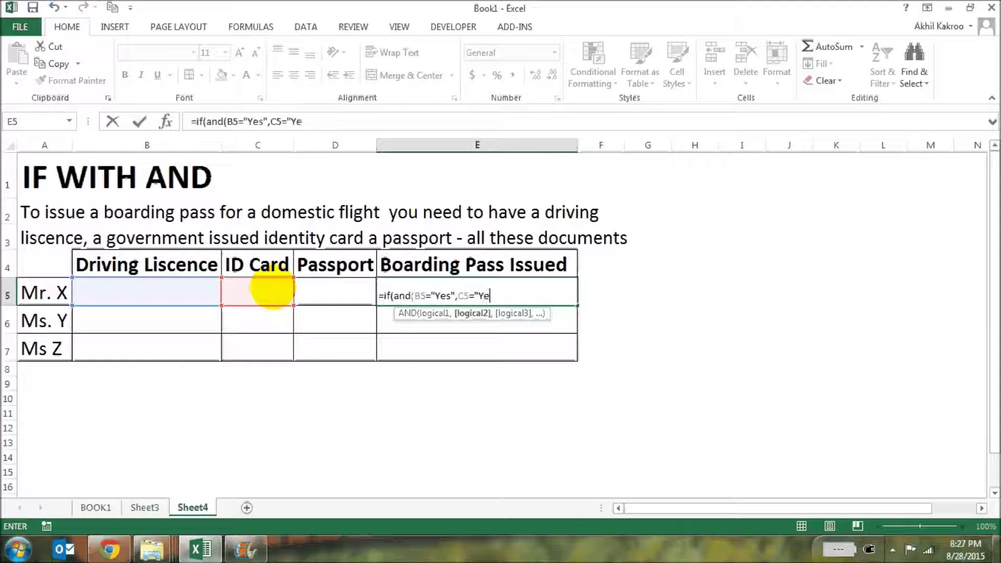
pyautogui.write(',')
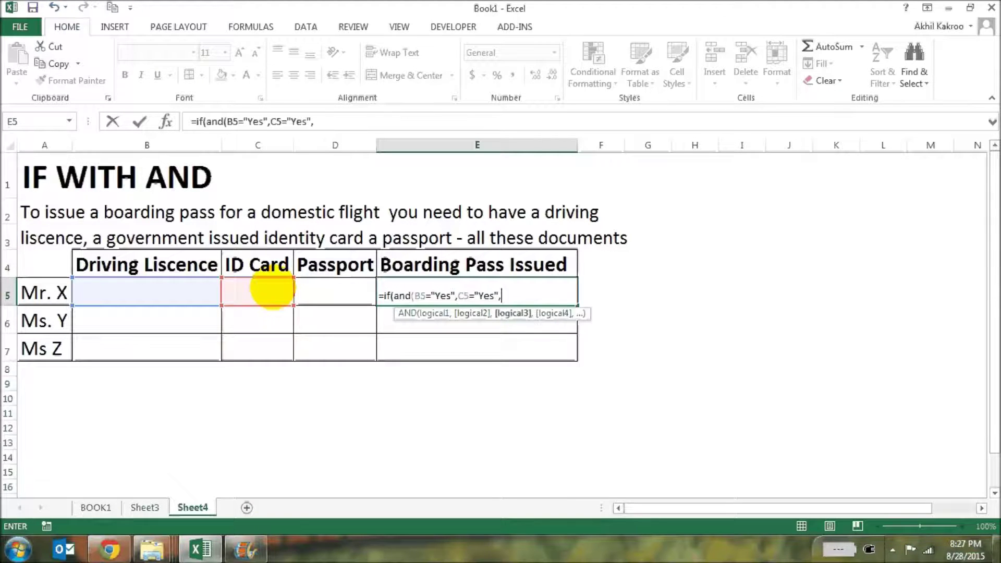
pyautogui.click(362, 288)
pyautogui.write('="Yer')
pyautogui.press('BackSpace')
pyautogui.write('s"')
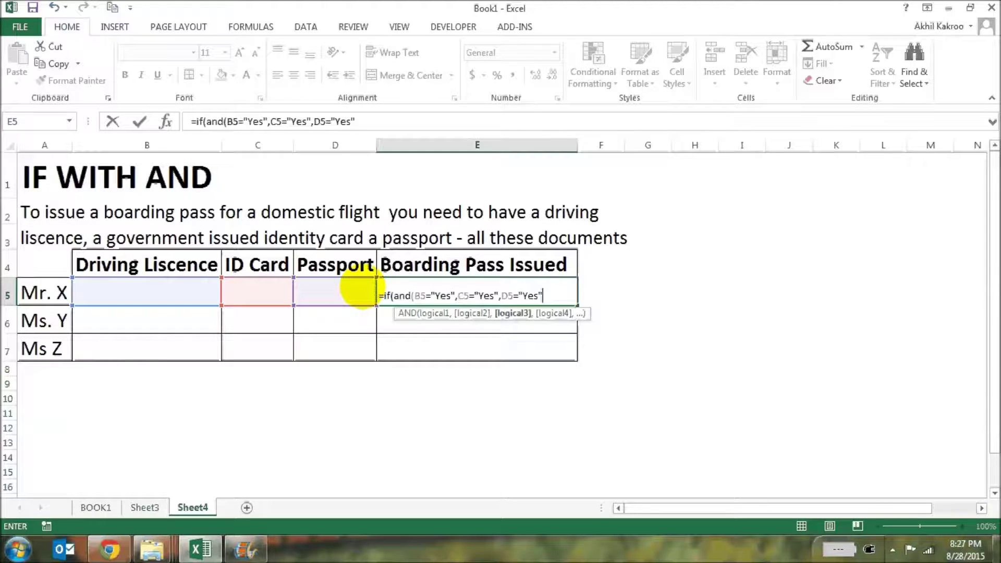
pyautogui.write(')')
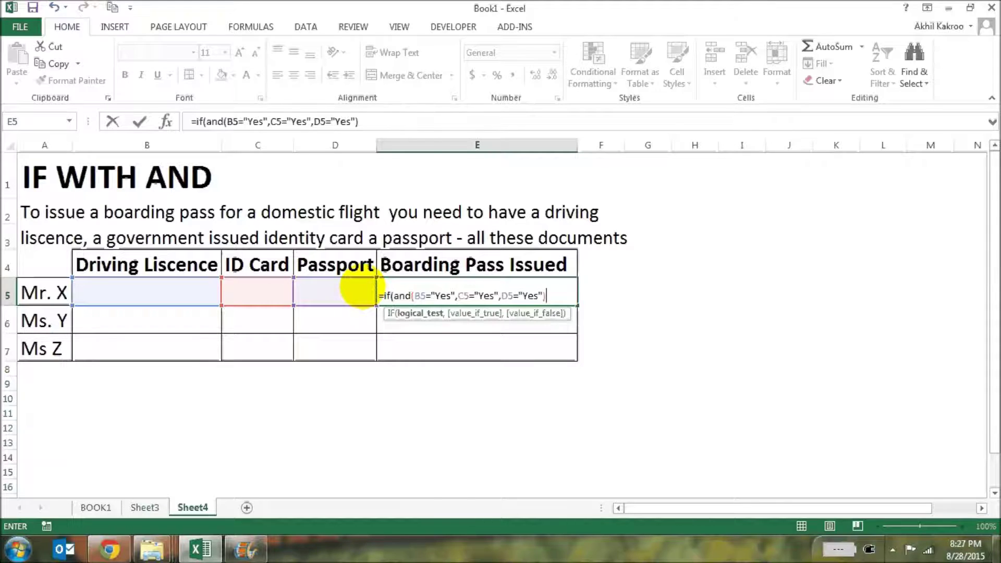
# Finish the formula with ,"Yes","No"), enter it, and fill it down to E6 and E7
pyautogui.write(',')
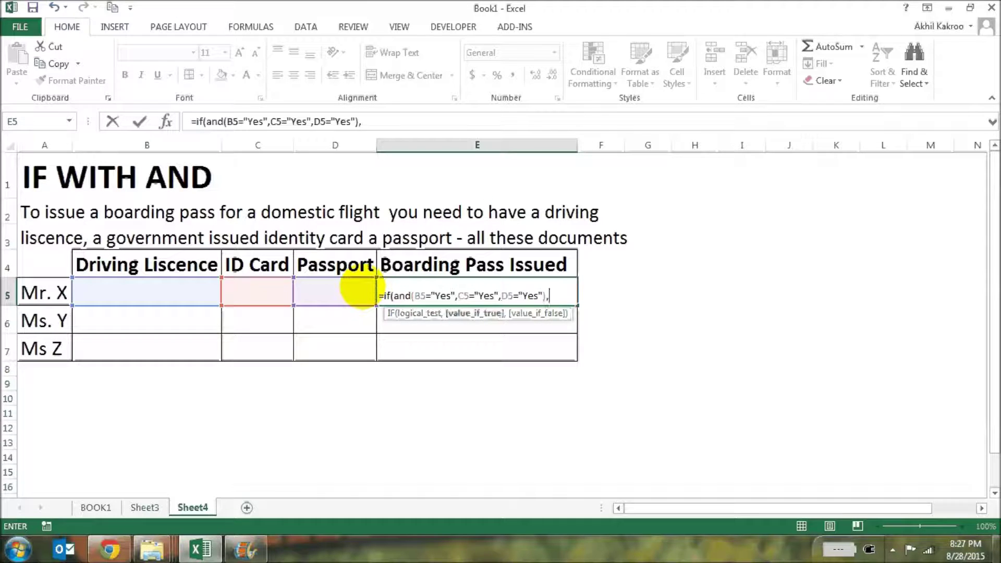
pyautogui.write('"Yes",')
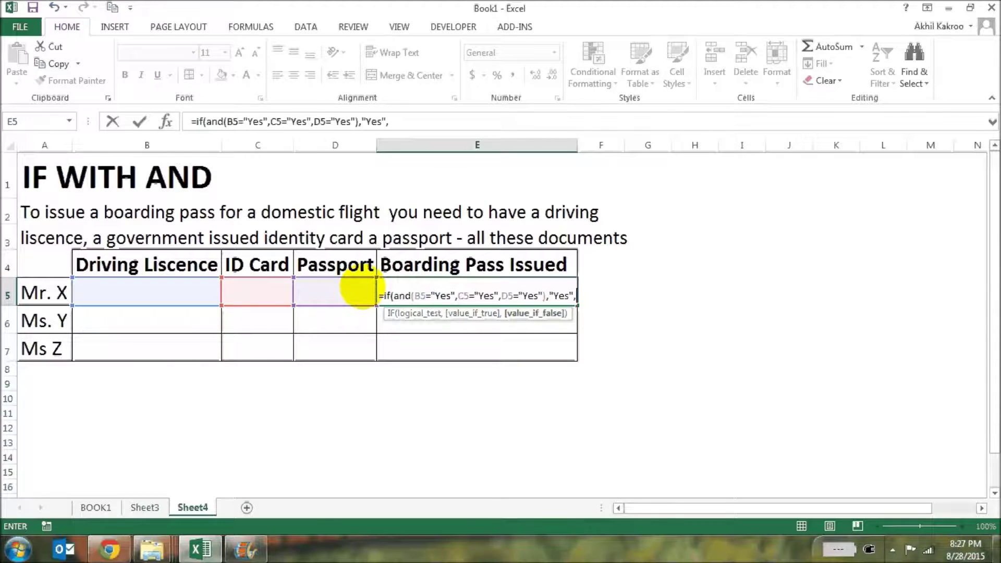
pyautogui.write('"No")')
pyautogui.press('Return')
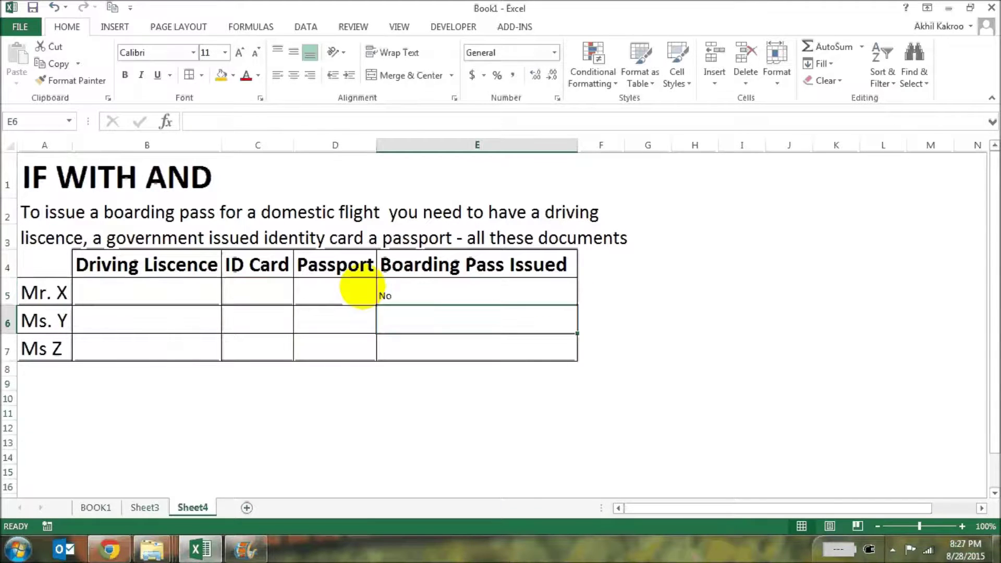
pyautogui.hotkey('ctrl', 'd')
pyautogui.press('Return')
pyautogui.hotkey('ctrl', 'd')
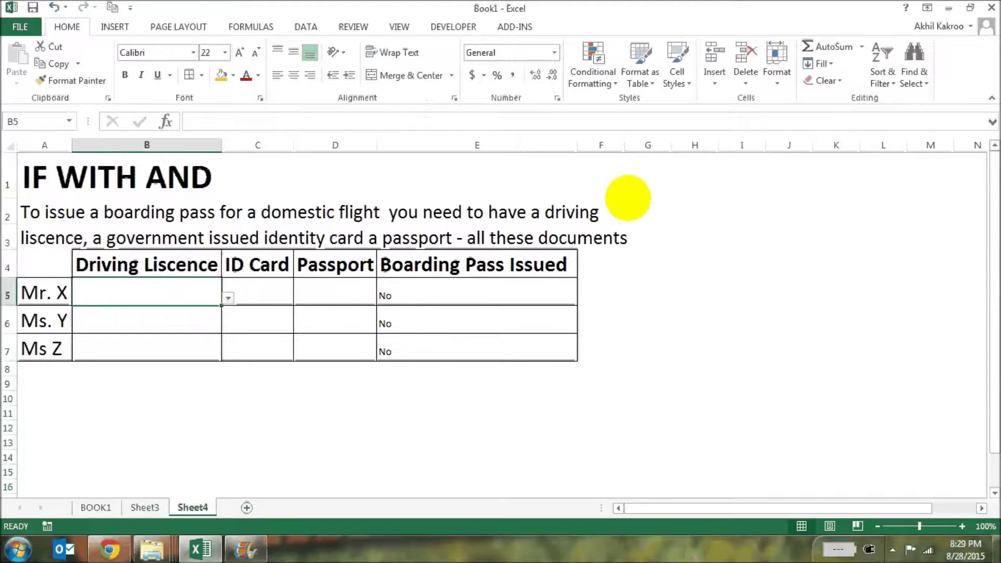
# Set Mr. X's driving licence, ID card and passport (B5:D5) all to Yes
pyautogui.click(228, 297)
pyautogui.click(186, 310)
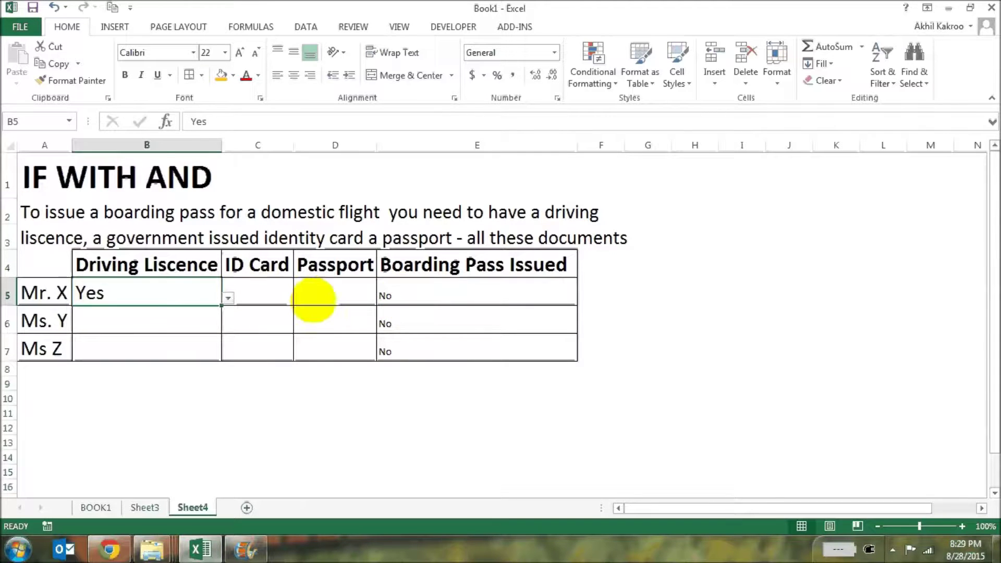
pyautogui.click(273, 299)
pyautogui.click(300, 298)
pyautogui.click(253, 308)
pyautogui.click(346, 302)
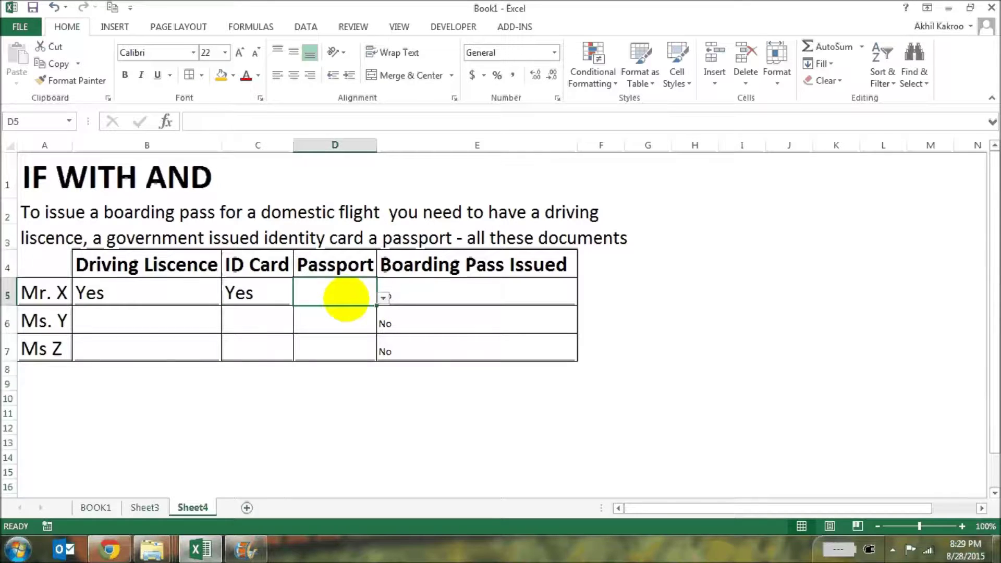
pyautogui.click(382, 297)
pyautogui.click(331, 309)
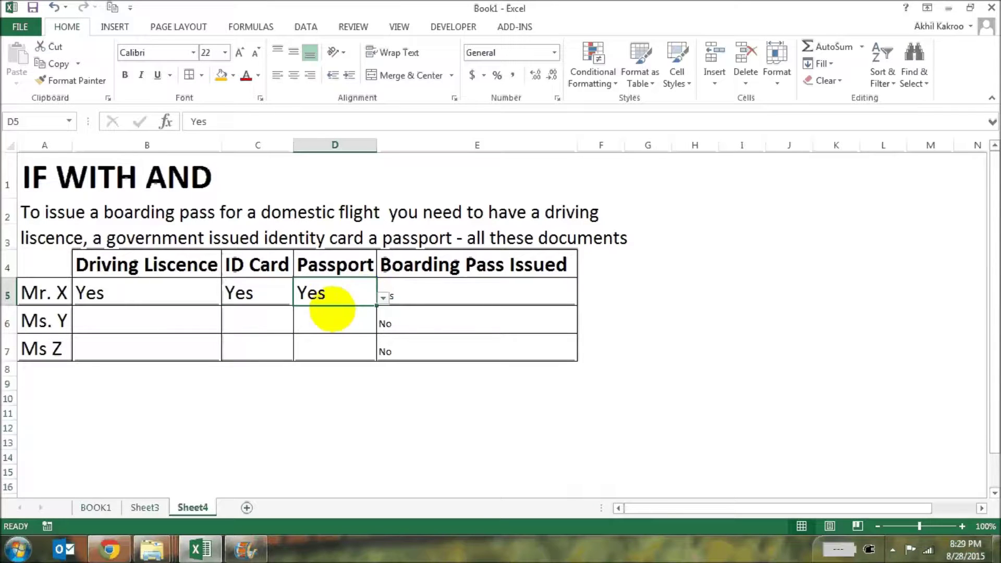
# Set Ms. Y's passport, ID card and driving licence (B6:D6) all to Yes
pyautogui.click(341, 320)
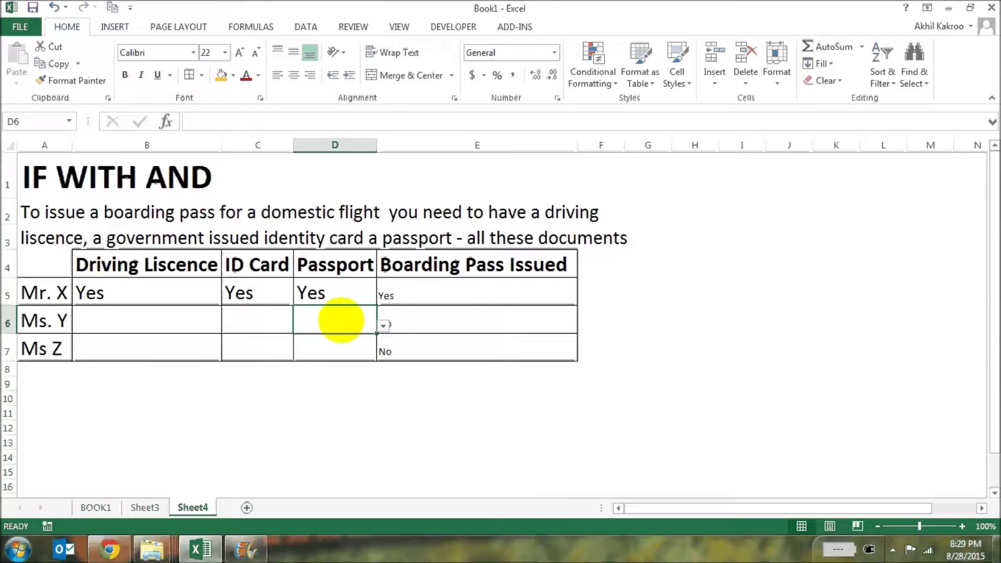
pyautogui.click(383, 325)
pyautogui.click(336, 339)
pyautogui.click(267, 320)
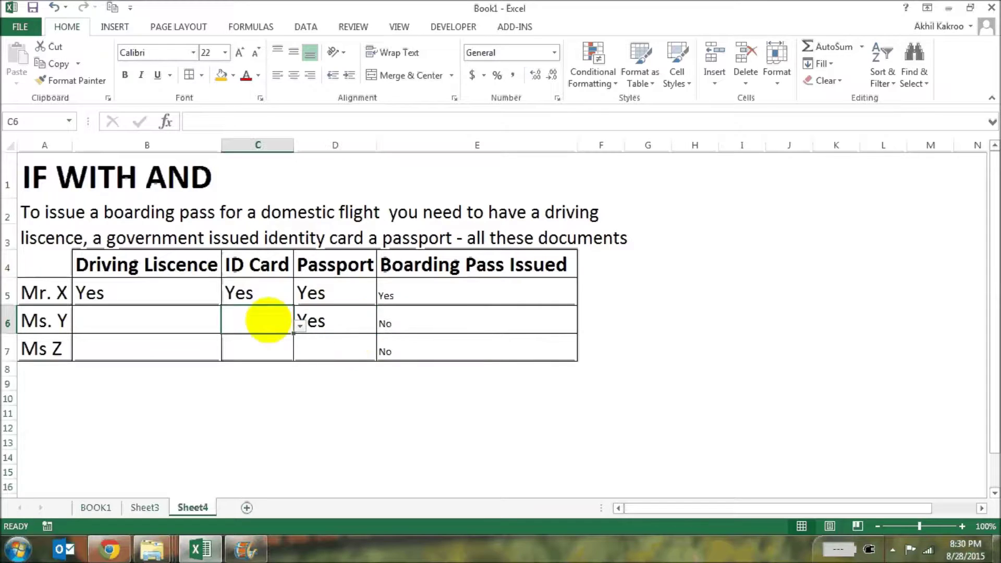
pyautogui.click(300, 326)
pyautogui.click(264, 339)
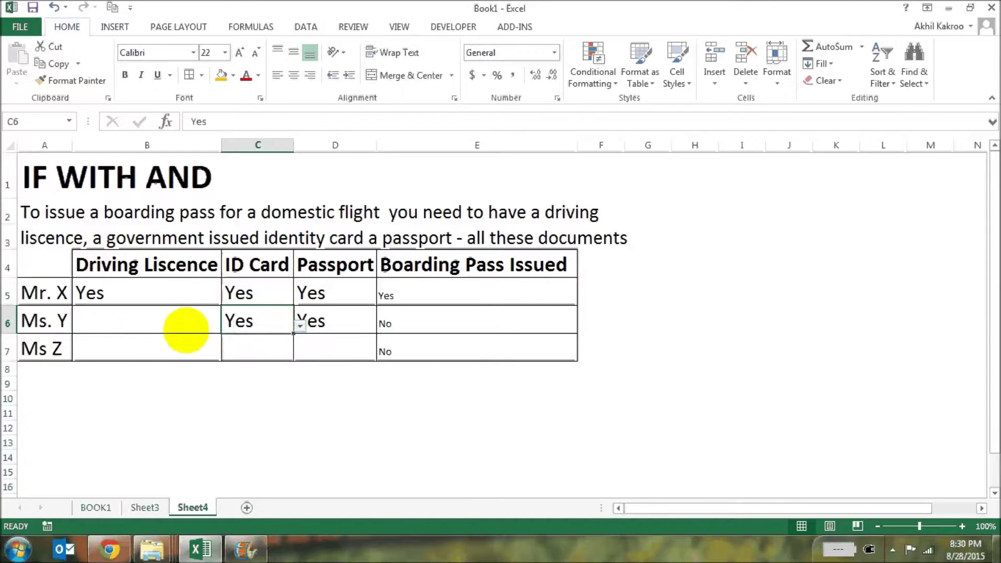
pyautogui.click(218, 322)
pyautogui.click(228, 325)
pyautogui.click(169, 338)
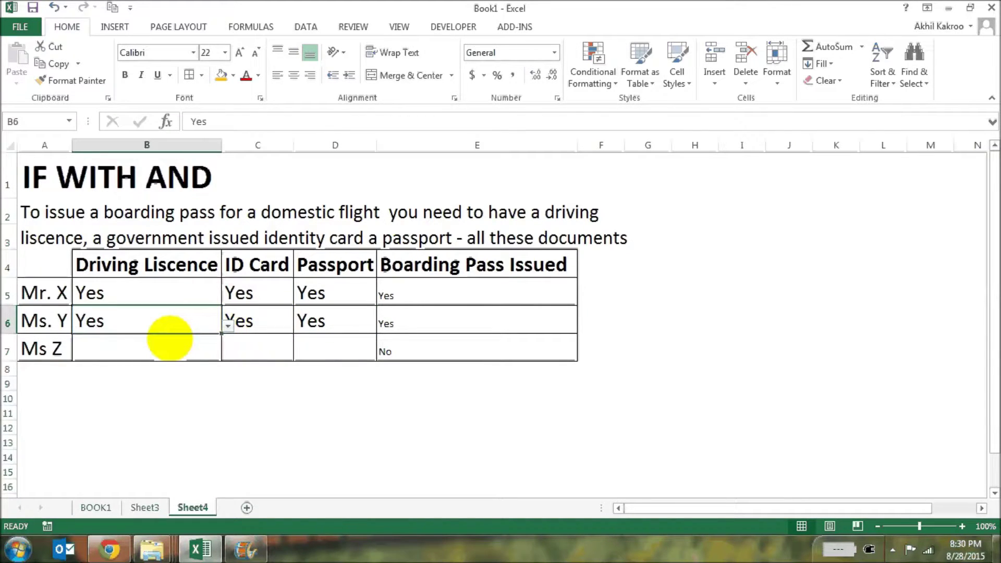